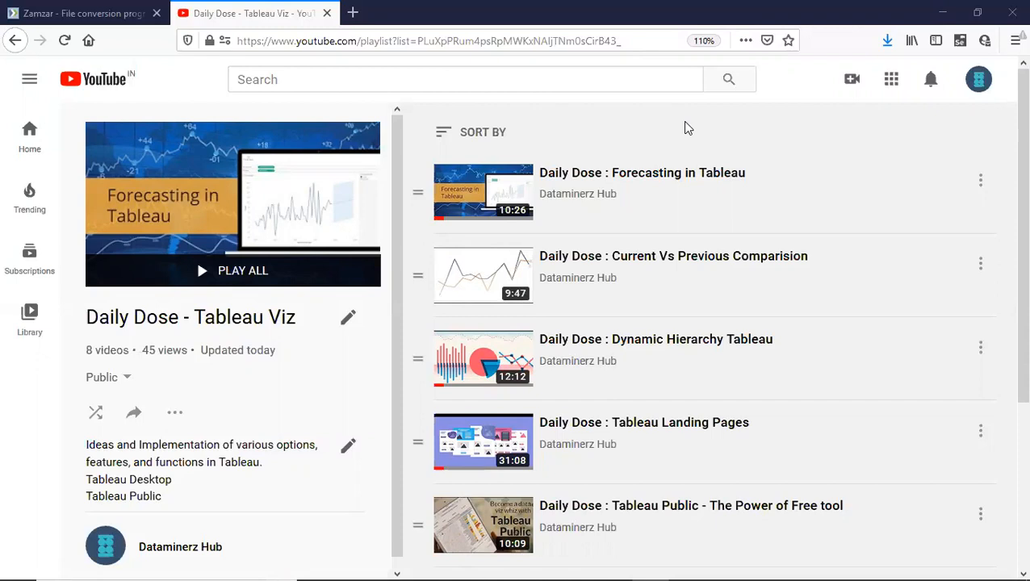
Find and launch Tableau Prep Builder 2020.1 from the Windows search
click(186, 566)
text(tabl)
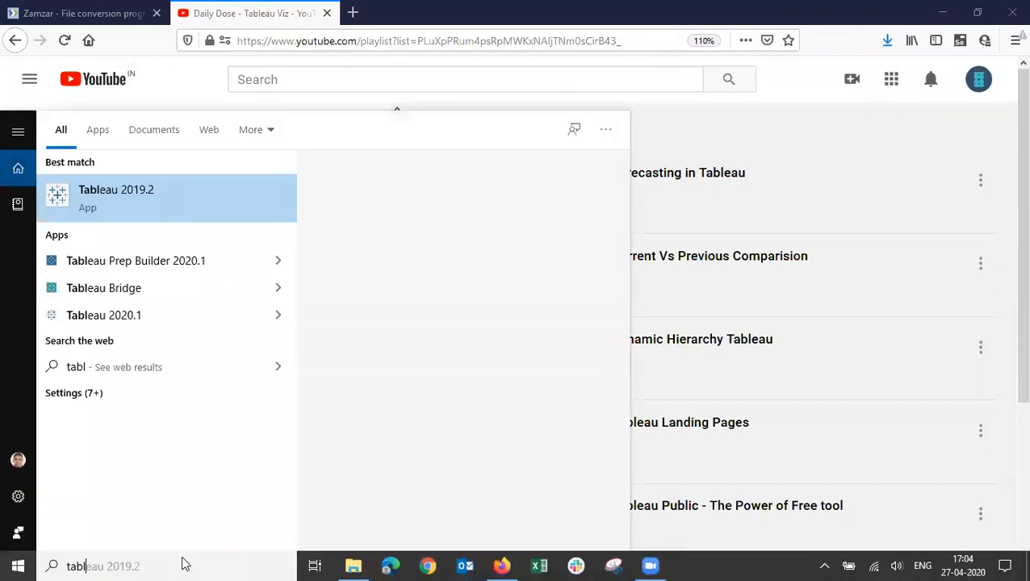
click(146, 267)
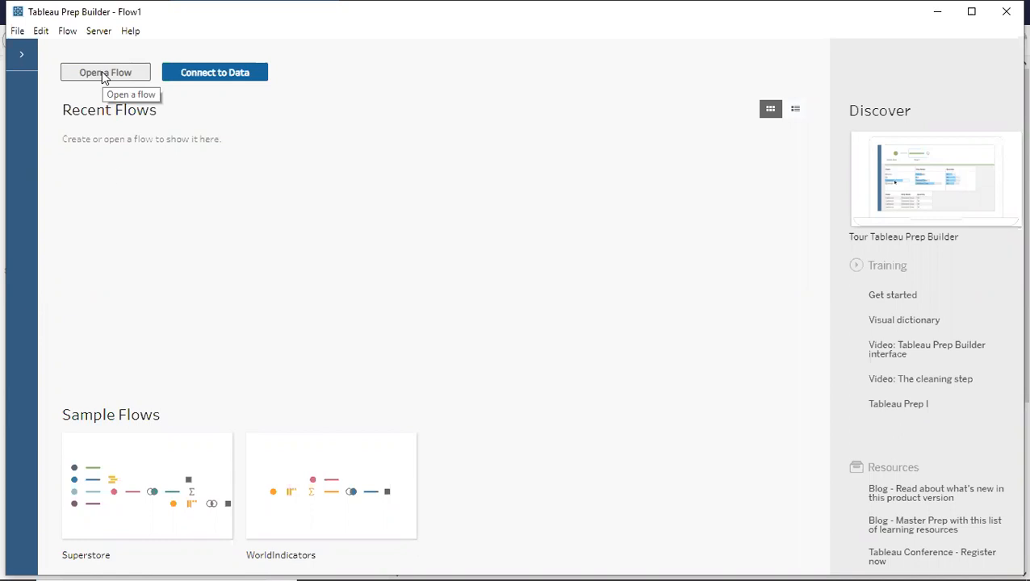
Connect the flow to the Microsoft Excel file Sample - Superstore.xls
click(213, 73)
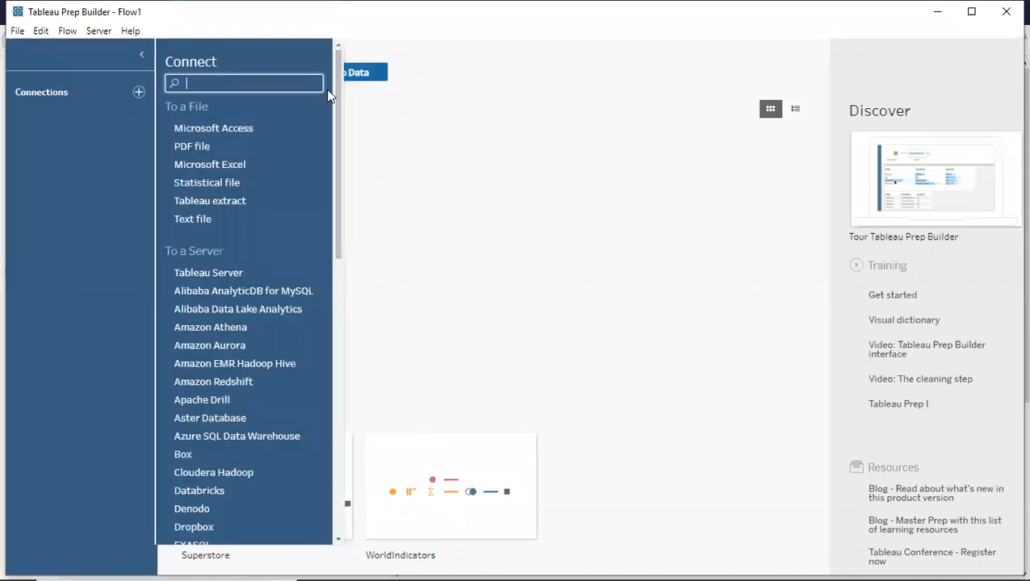
click(458, 79)
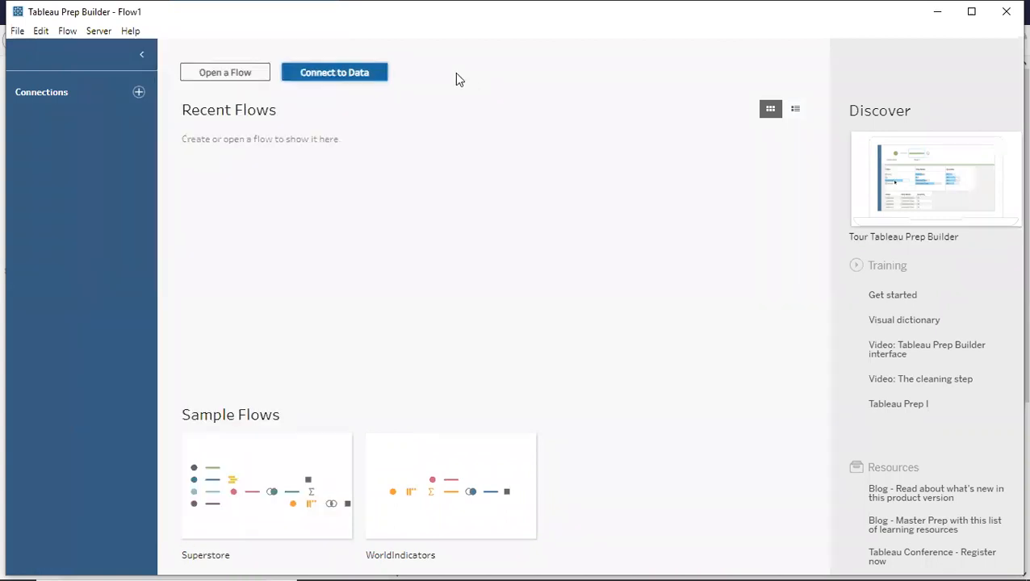
click(317, 75)
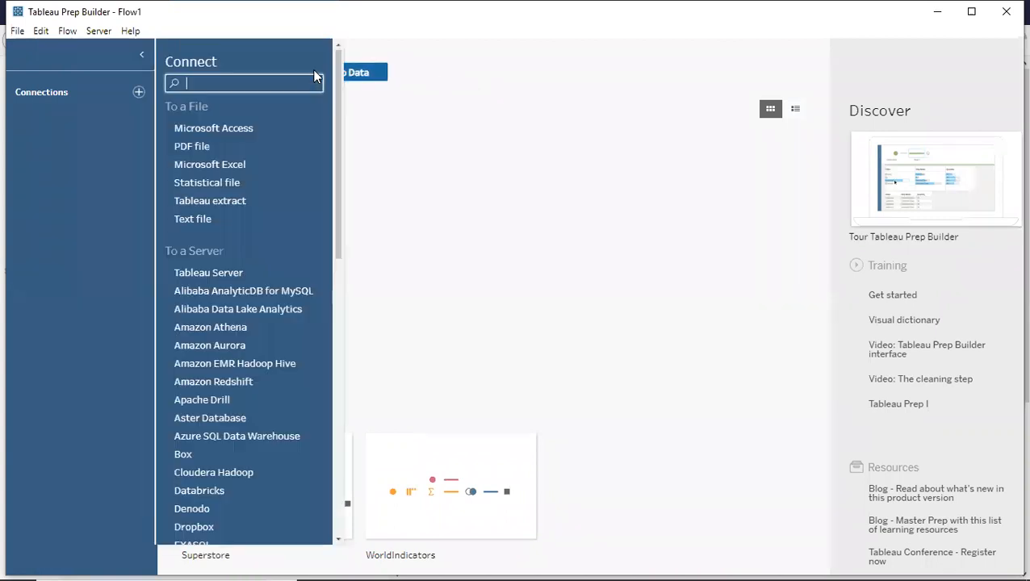
click(202, 164)
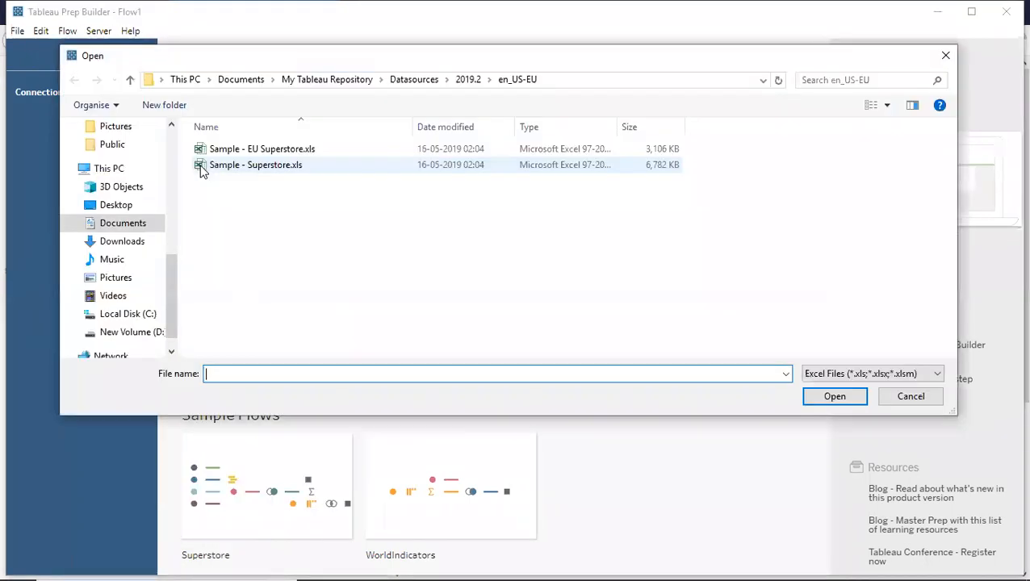
click(238, 166)
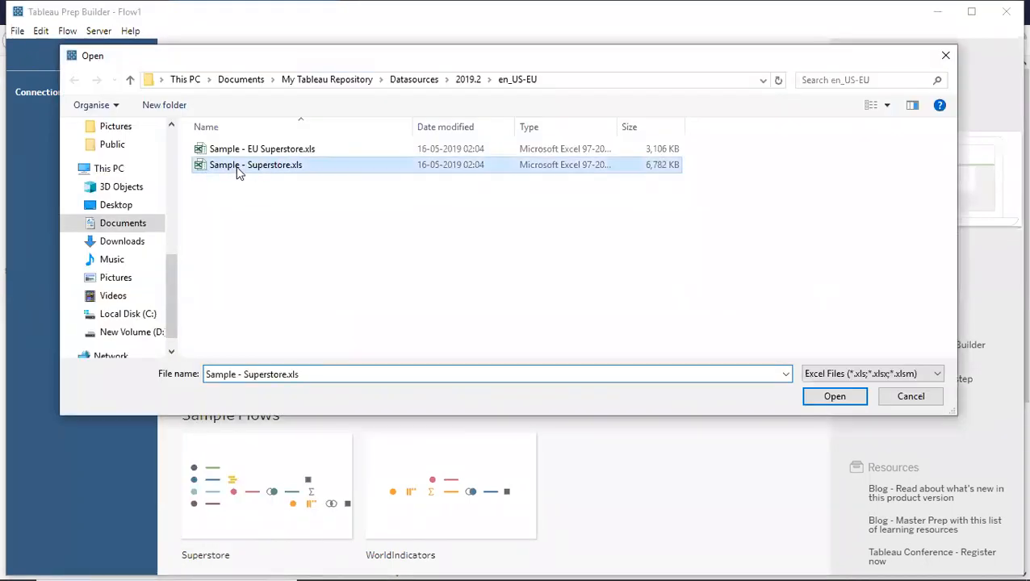
click(835, 401)
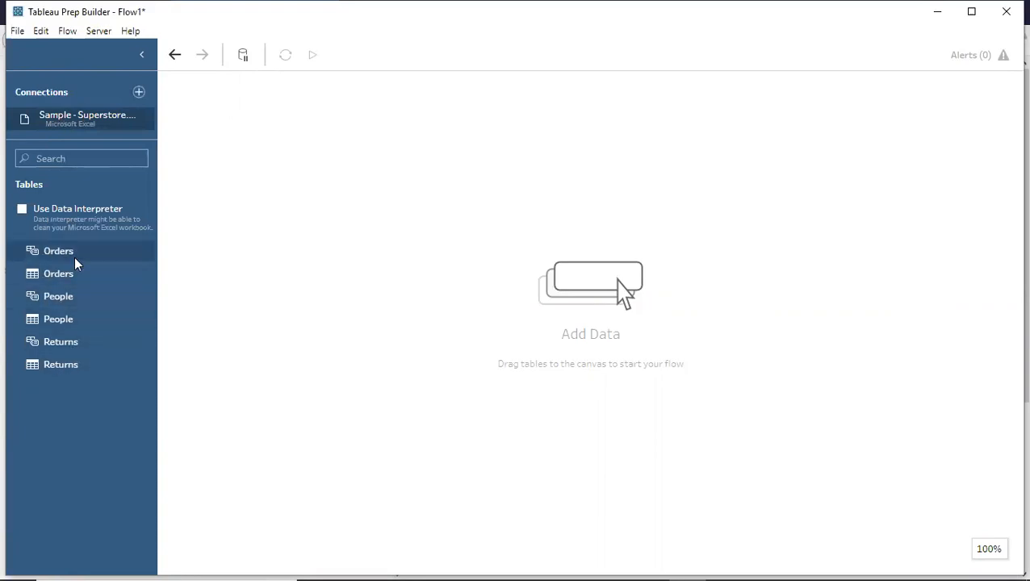
Add the first listed Orders table to the empty flow canvas as an input, and check the step types that can follow it
drag(51, 255, 207, 98)
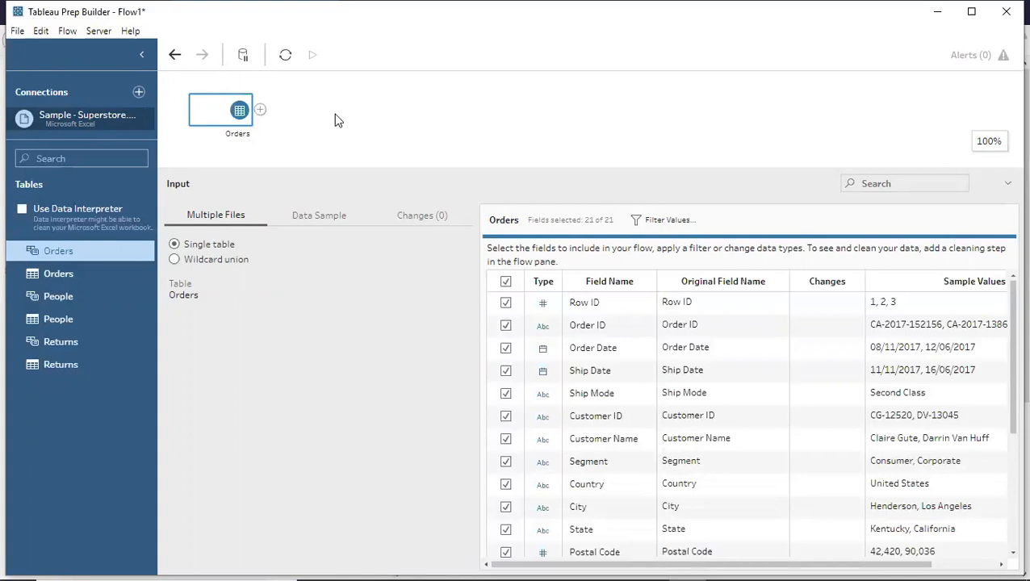
click(263, 111)
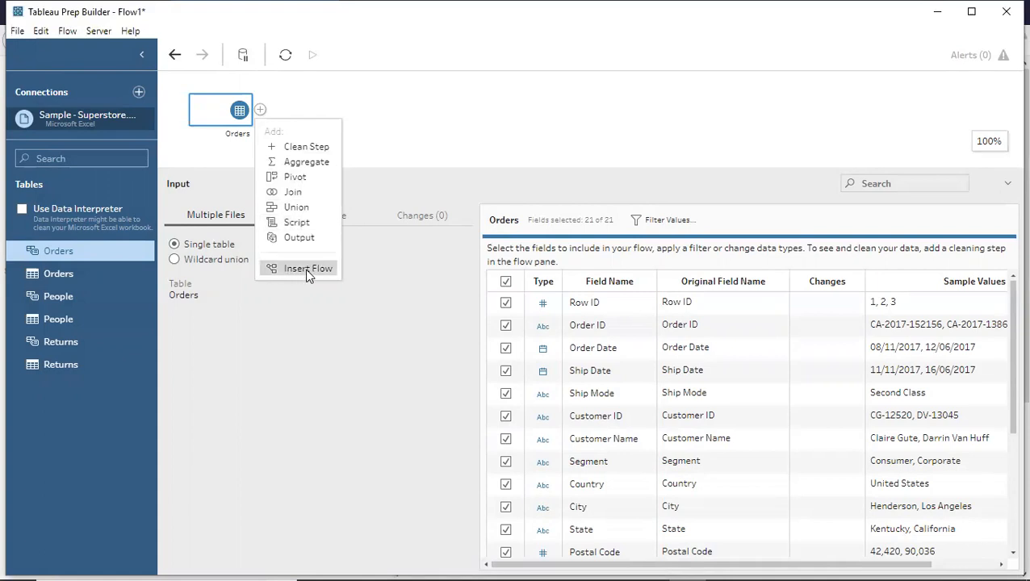
click(420, 122)
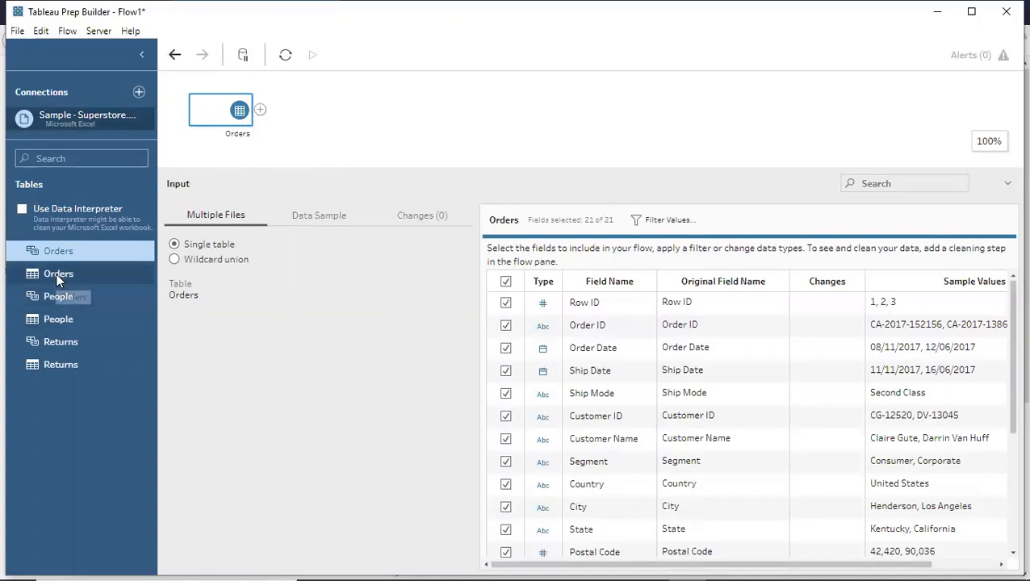
Union the second listed Orders table with the Orders input and adjust the height of the flow pane
drag(56, 275, 100, 273)
drag(168, 183, 218, 111)
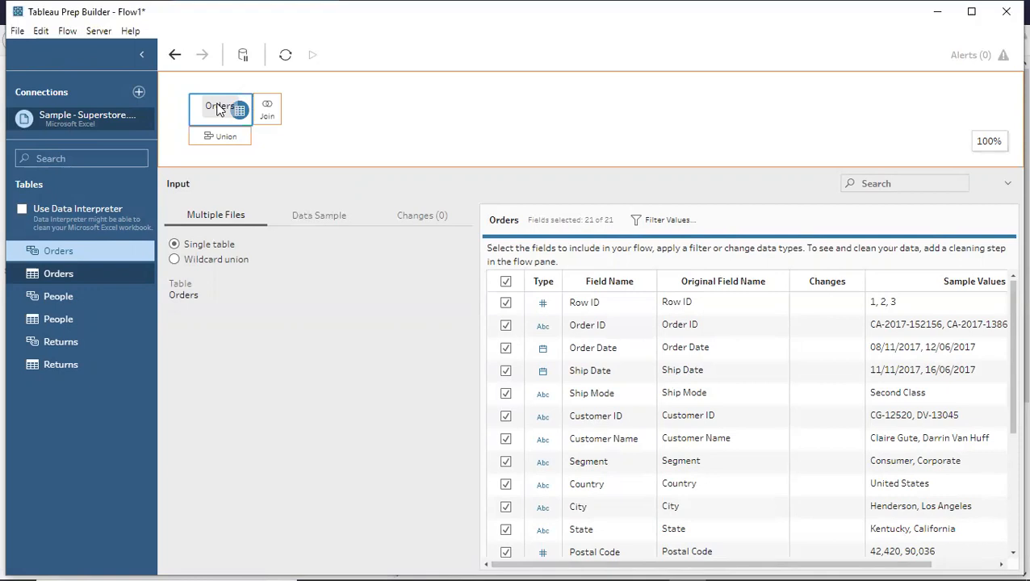
drag(217, 110, 217, 142)
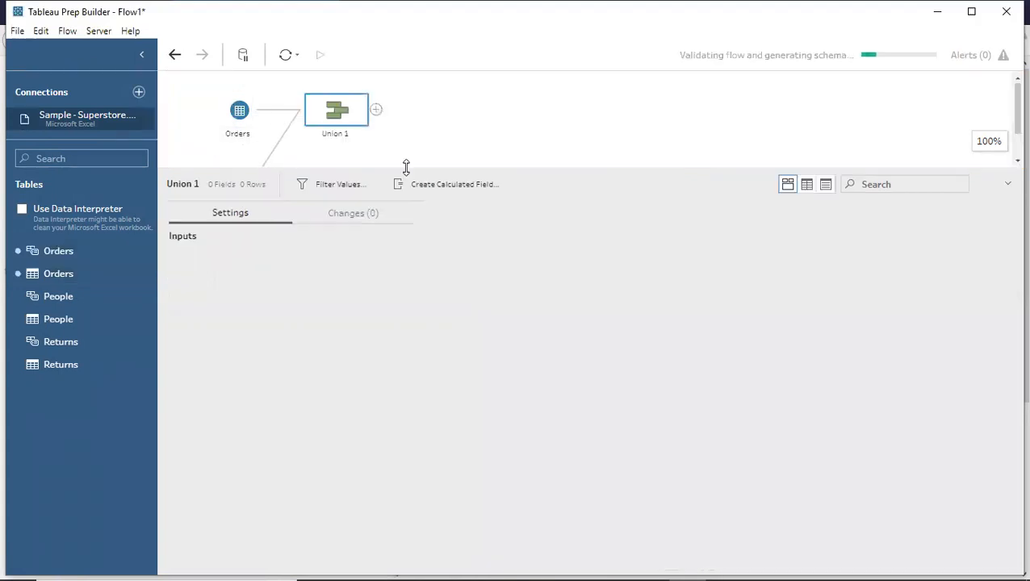
drag(407, 166, 396, 285)
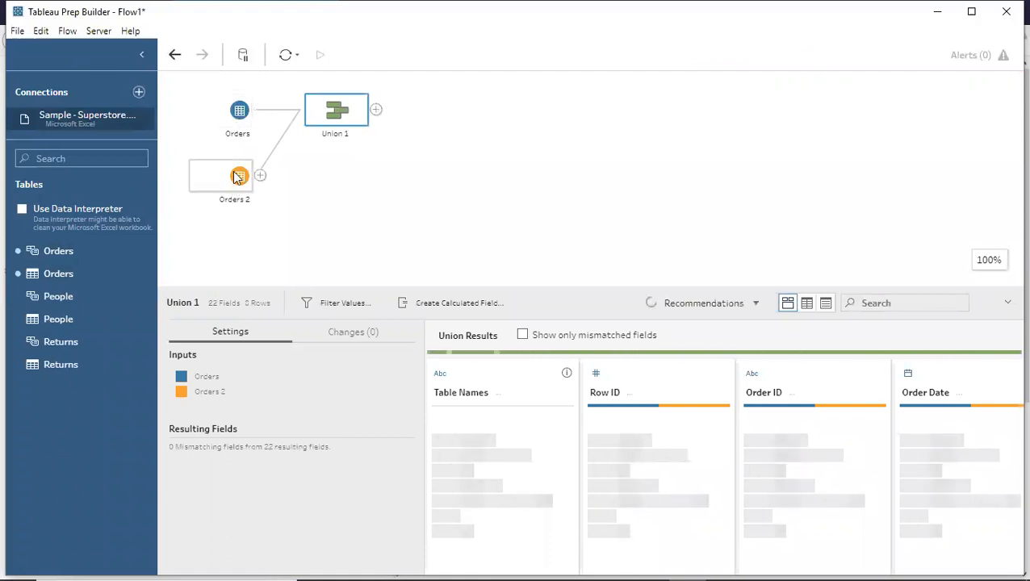
drag(386, 288, 382, 201)
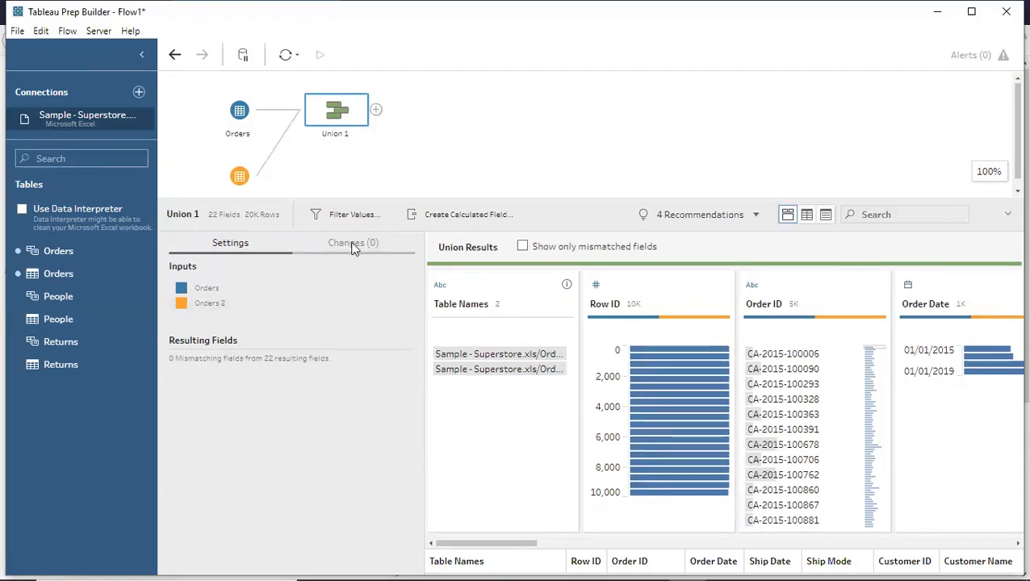
Examine the union's list of changes and the source tables in its Table Names field
click(353, 246)
click(209, 281)
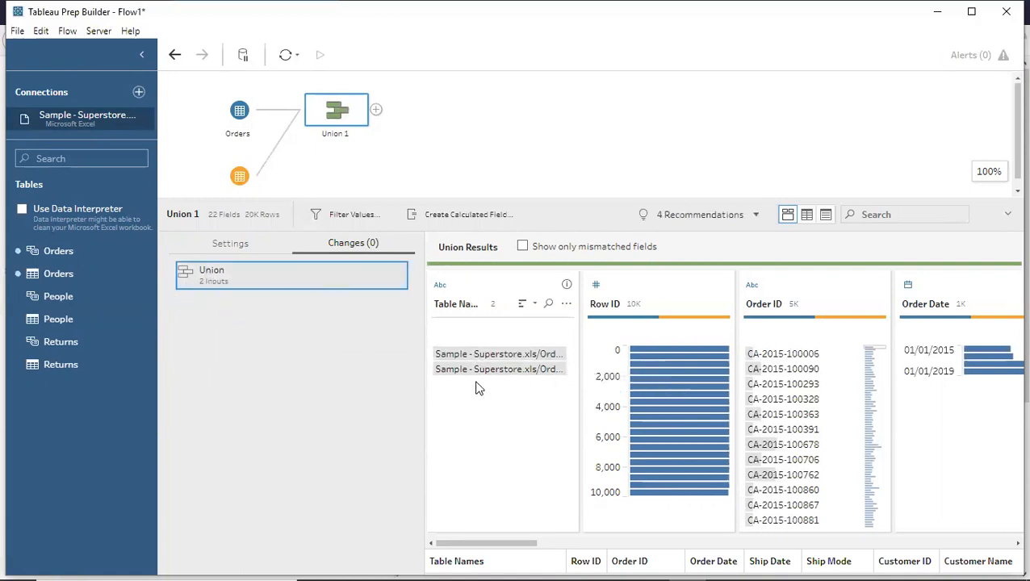
mouse_move(476, 369)
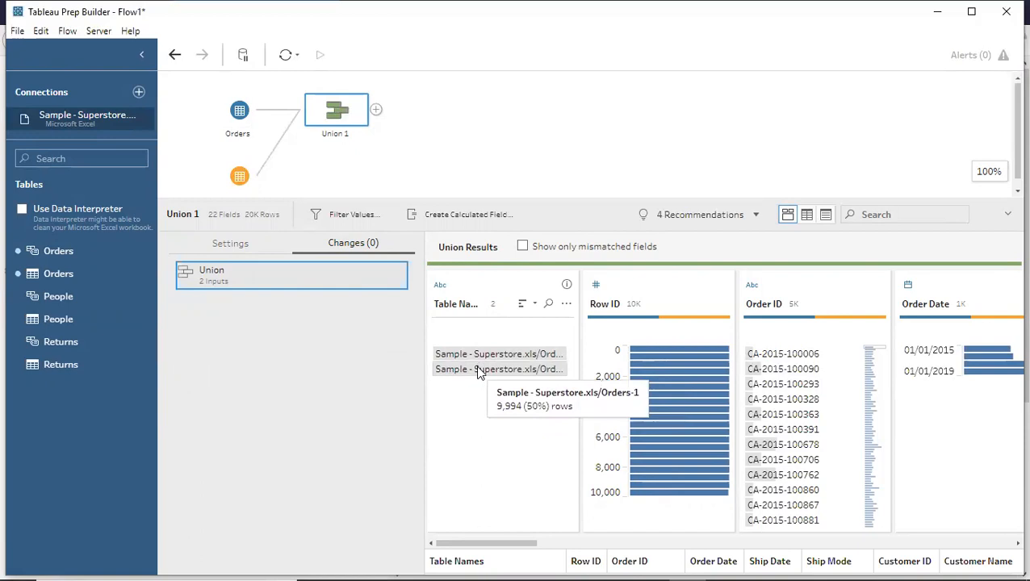
click(453, 111)
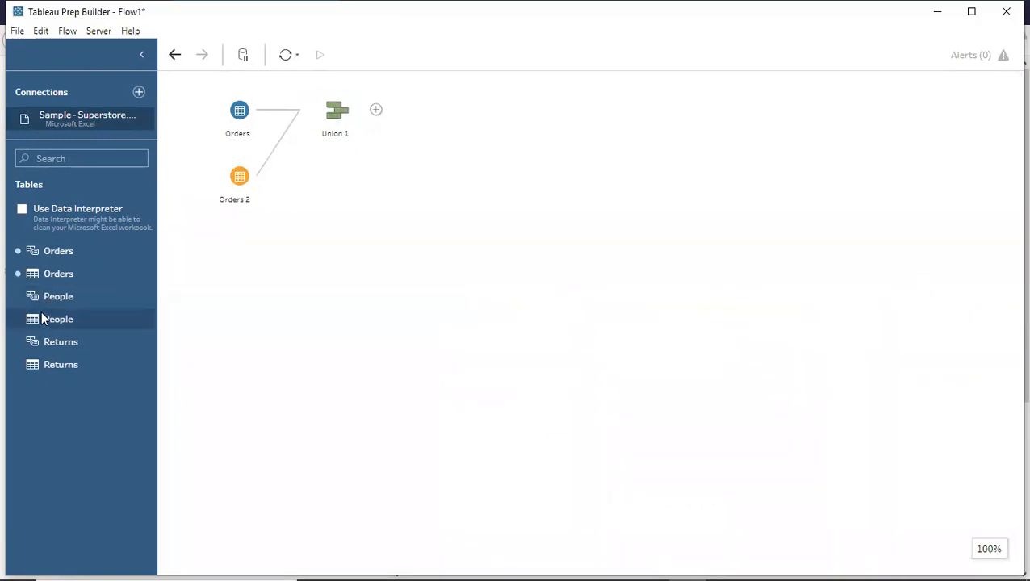
Join the first listed People table to the result of Union 1
drag(59, 297, 323, 111)
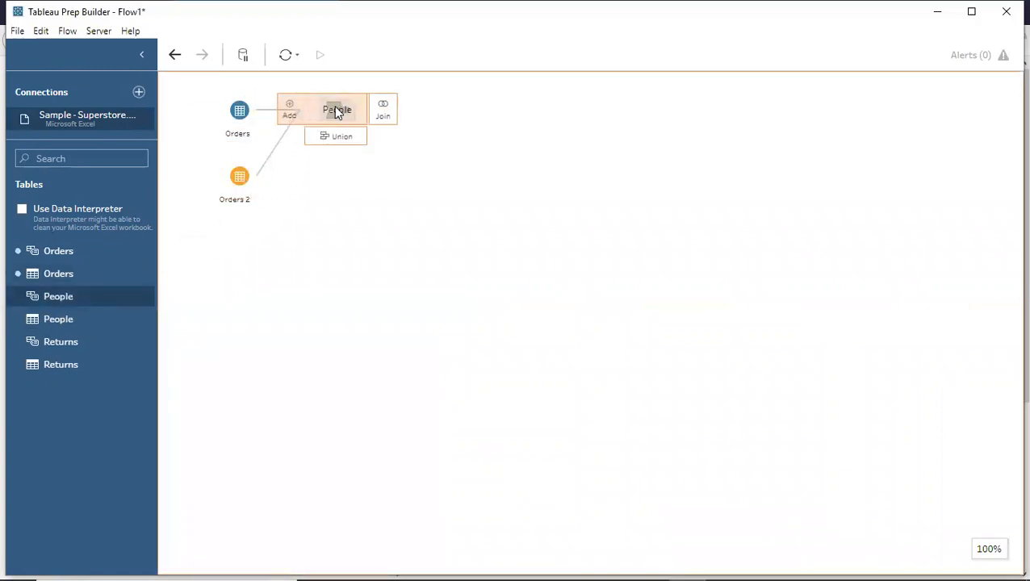
mouse_move(335, 106)
mouse_down()
mouse_move(331, 132)
mouse_move(335, 107)
mouse_move(239, 114)
mouse_move(232, 190)
mouse_move(248, 193)
mouse_move(234, 174)
mouse_move(254, 181)
mouse_move(234, 173)
mouse_move(237, 108)
mouse_move(247, 170)
mouse_move(239, 105)
mouse_move(341, 117)
mouse_up()
drag(341, 117, 384, 113)
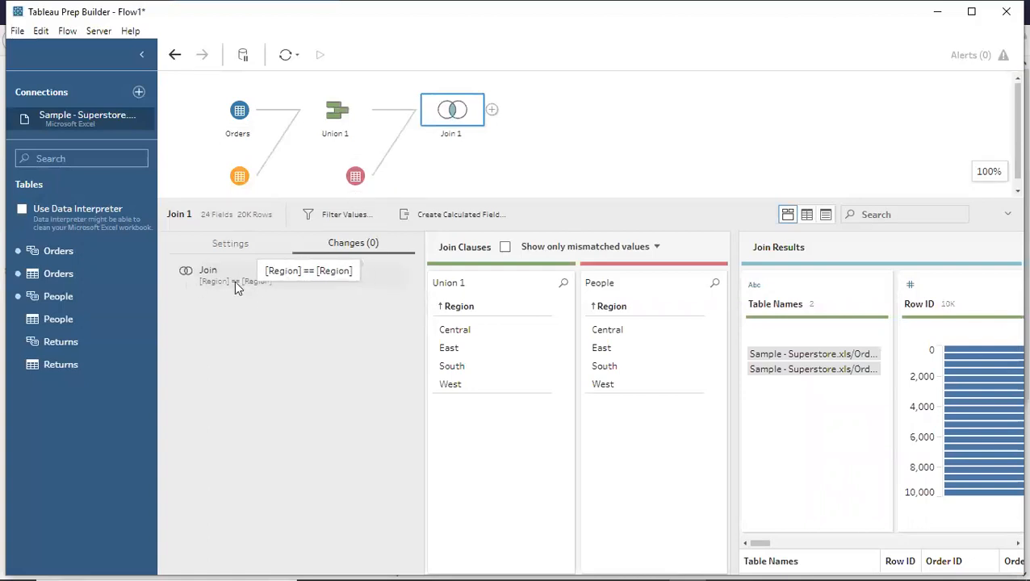
Review the join's change entry, applied join clause, join type and summary of join results
click(291, 283)
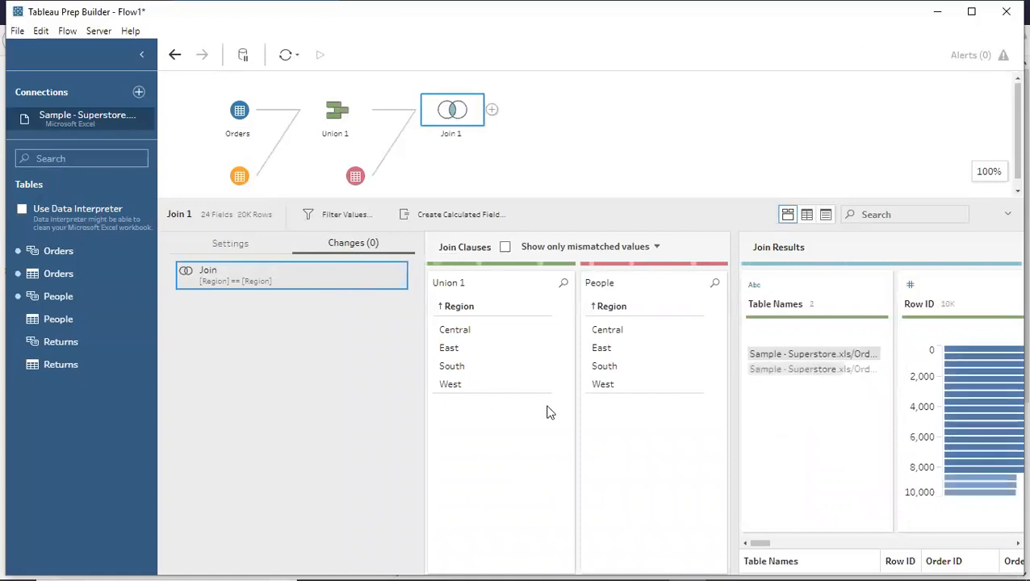
click(207, 245)
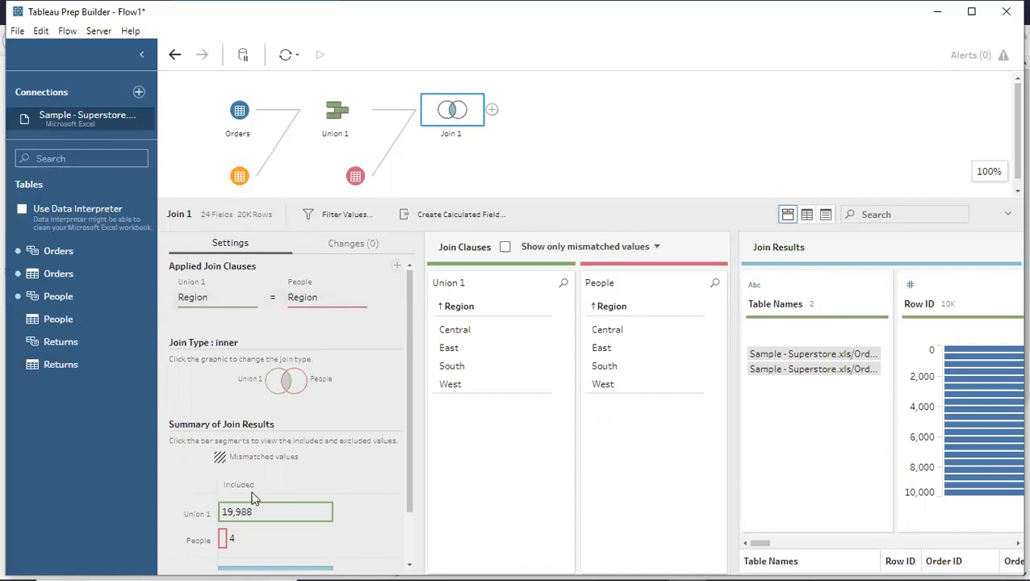
scroll(404, 485, down, 2)
scroll(404, 525, up, 2)
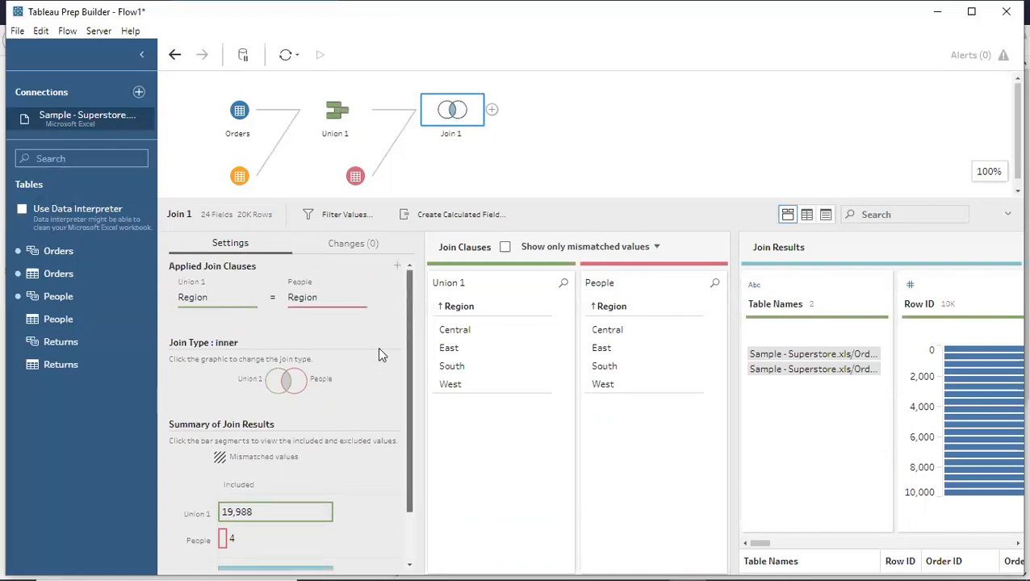
Add a Script step after Join 1 and remove it again
click(492, 111)
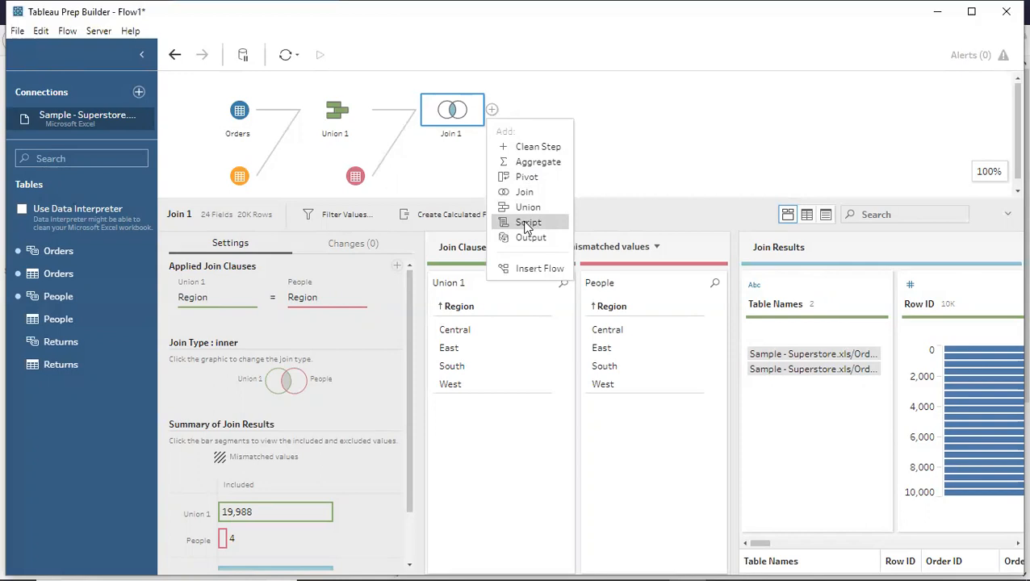
click(529, 223)
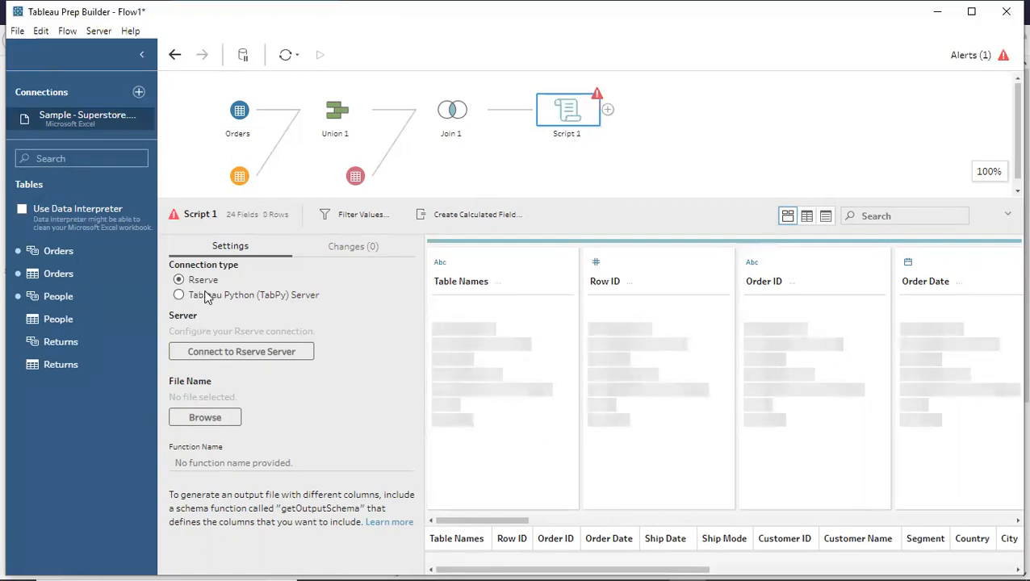
right_click(550, 111)
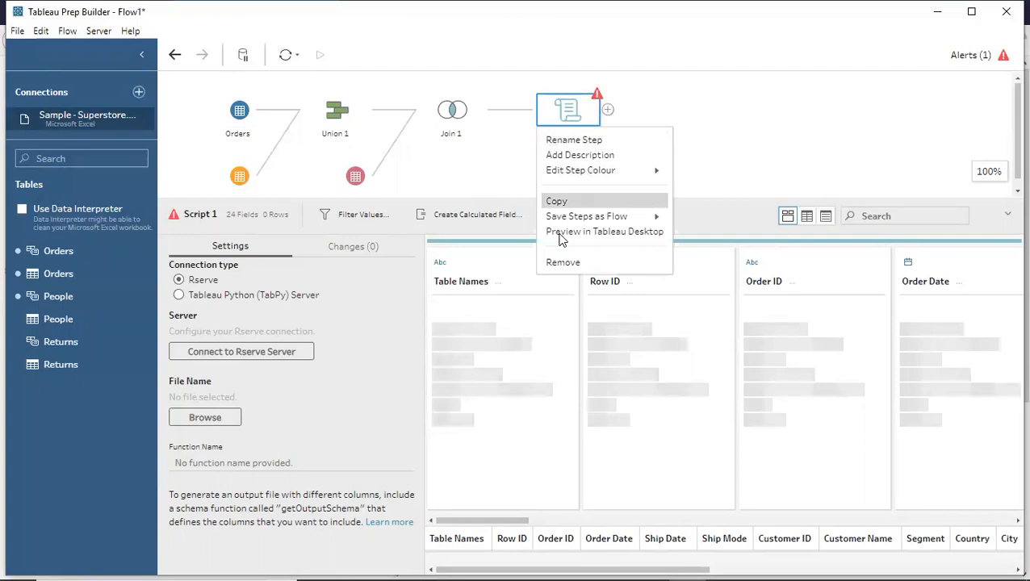
click(566, 263)
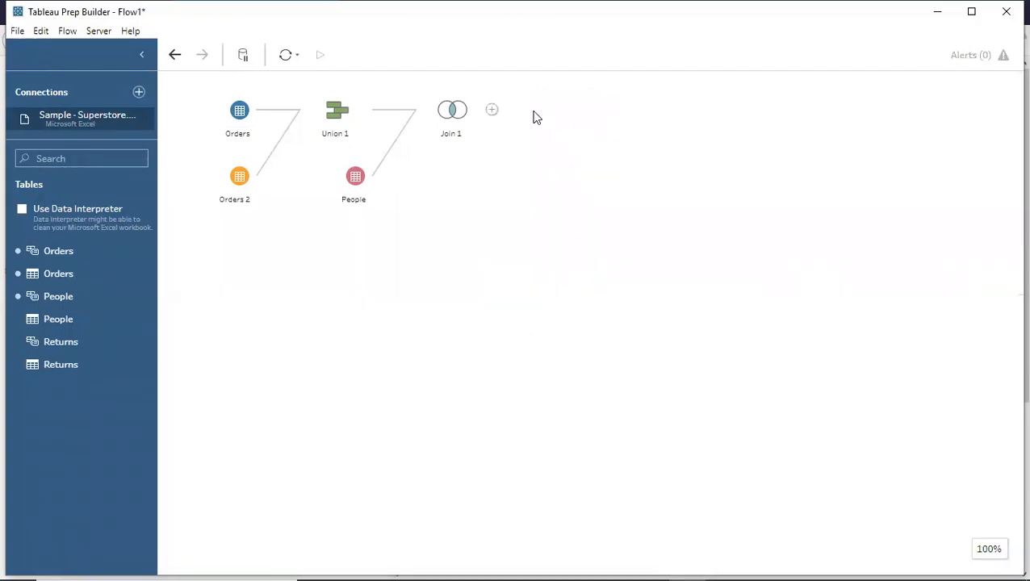
Add an Output step after Join 1 and look over its data preview
click(492, 110)
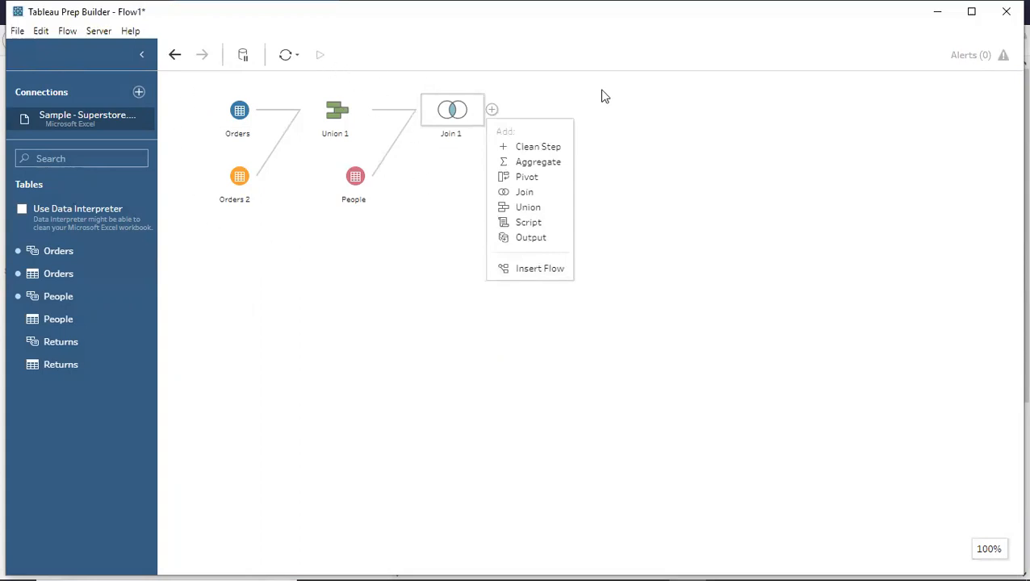
click(531, 239)
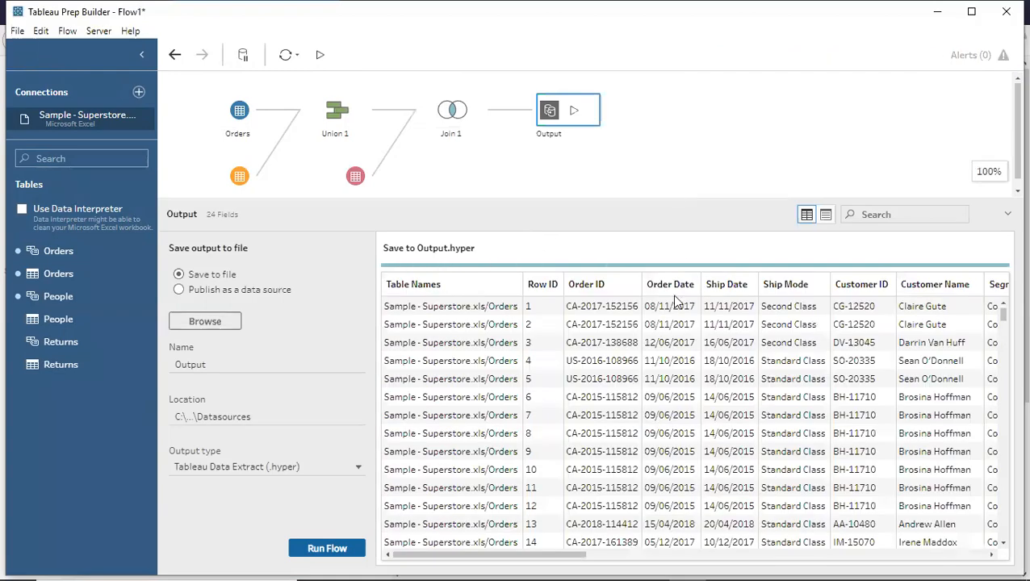
drag(485, 556, 442, 562)
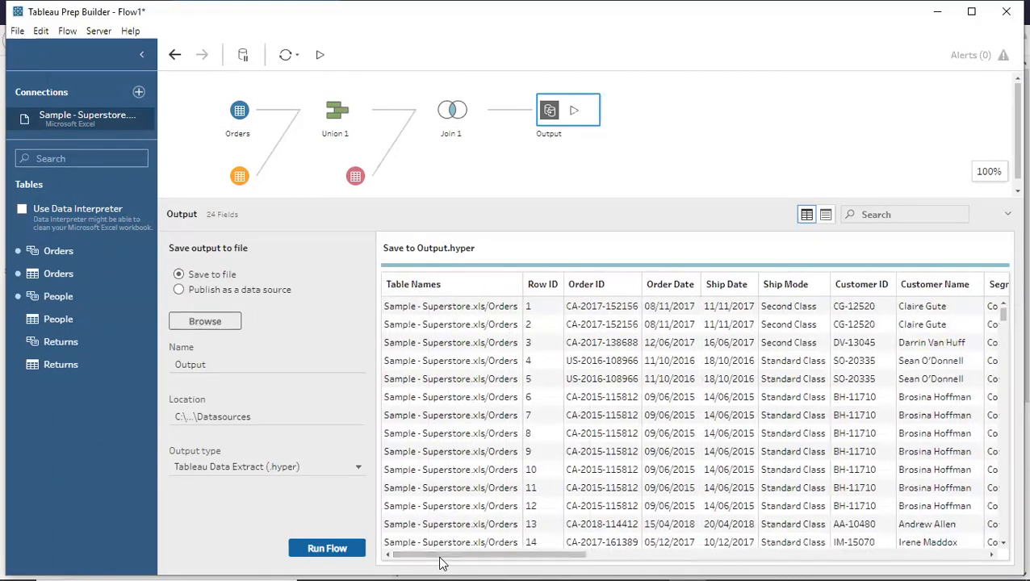
click(669, 126)
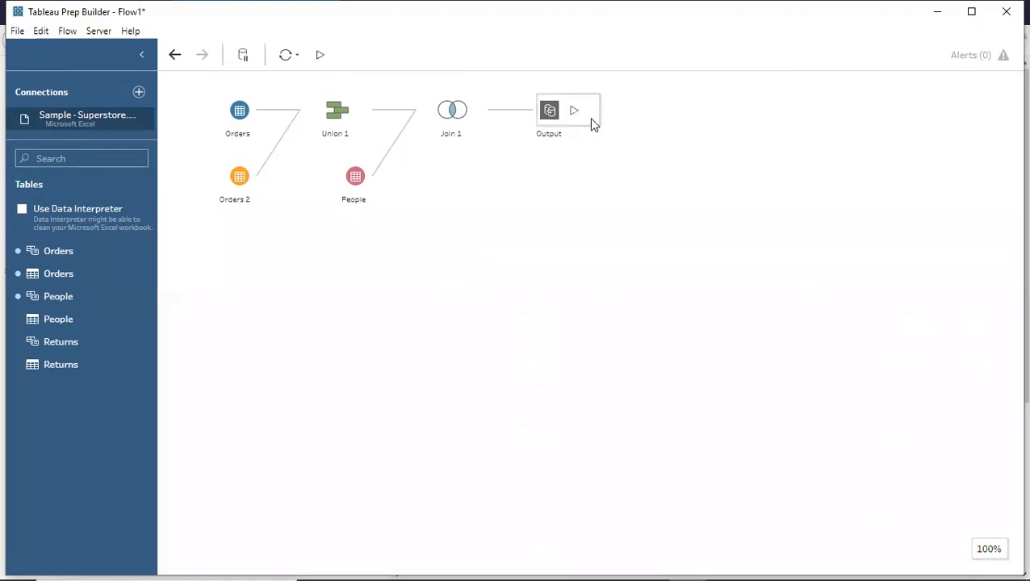
Run the flow from the Output step, replacing the existing Output.hyper file, and dismiss the completion dialog
click(590, 119)
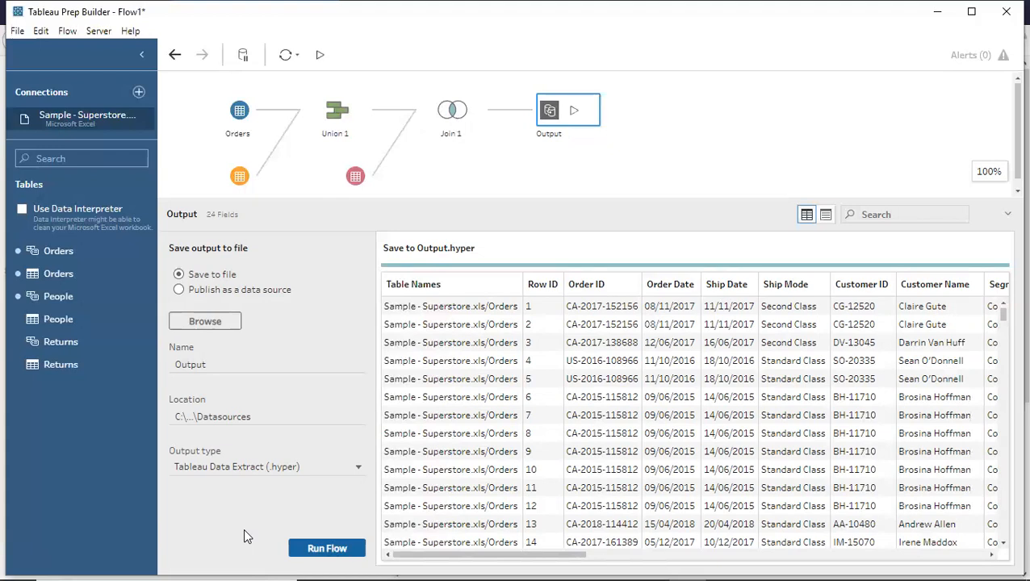
click(311, 552)
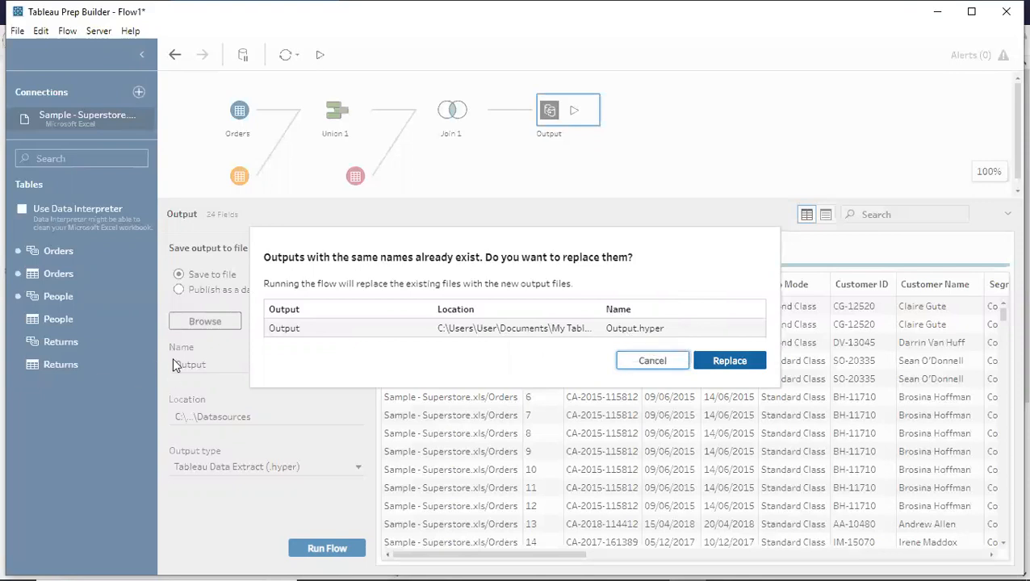
click(718, 365)
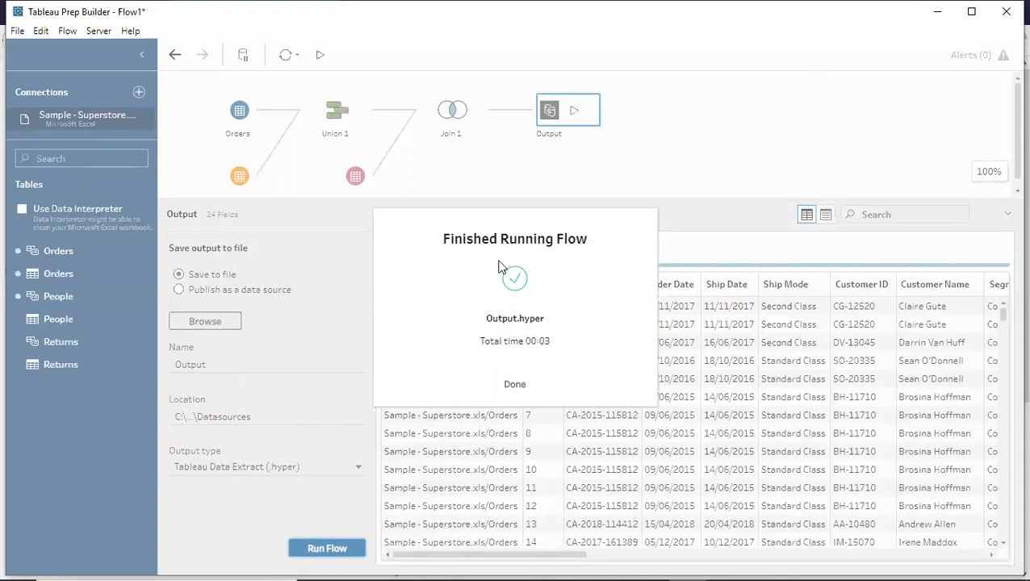
click(515, 386)
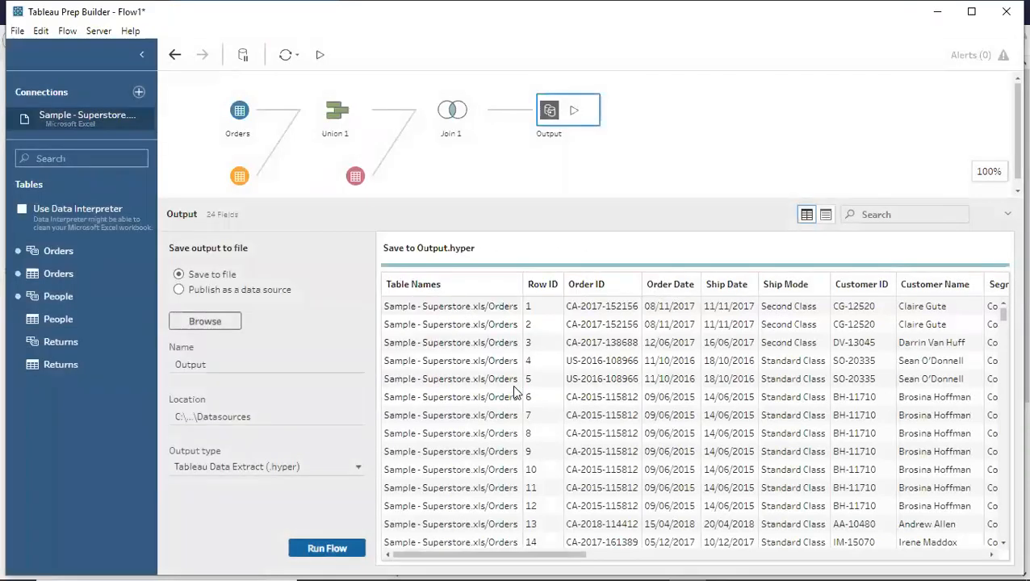